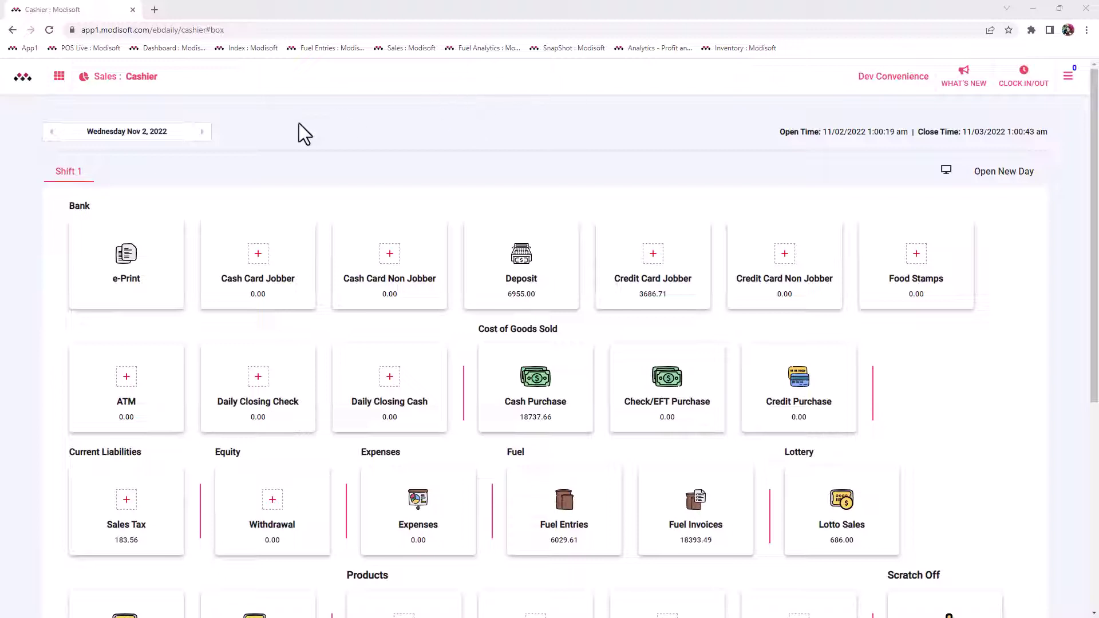
Step: Expand the Payroll module from the apps grid to list its pages
click(59, 77)
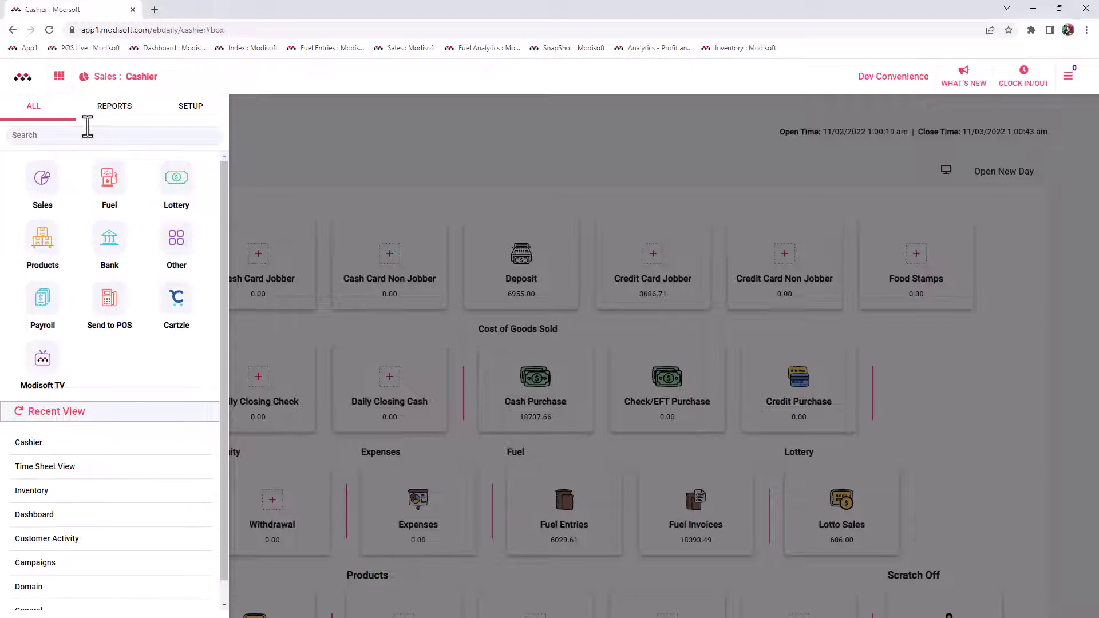
click(43, 301)
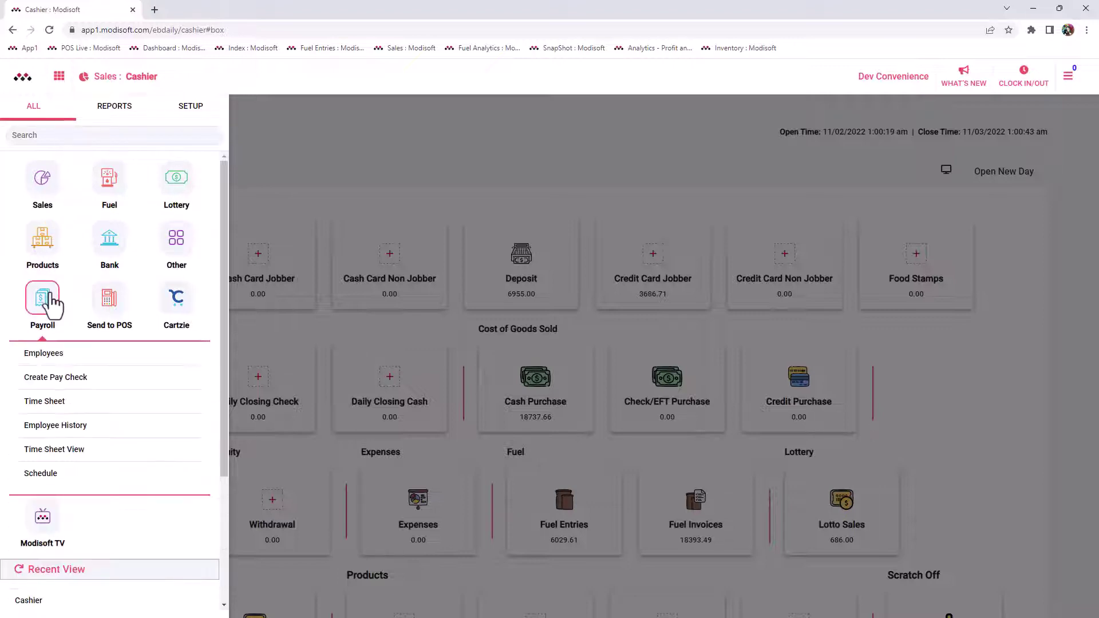
Step: Open Payroll's Time Sheet View for the week of Nov 7–13, 2022
click(57, 452)
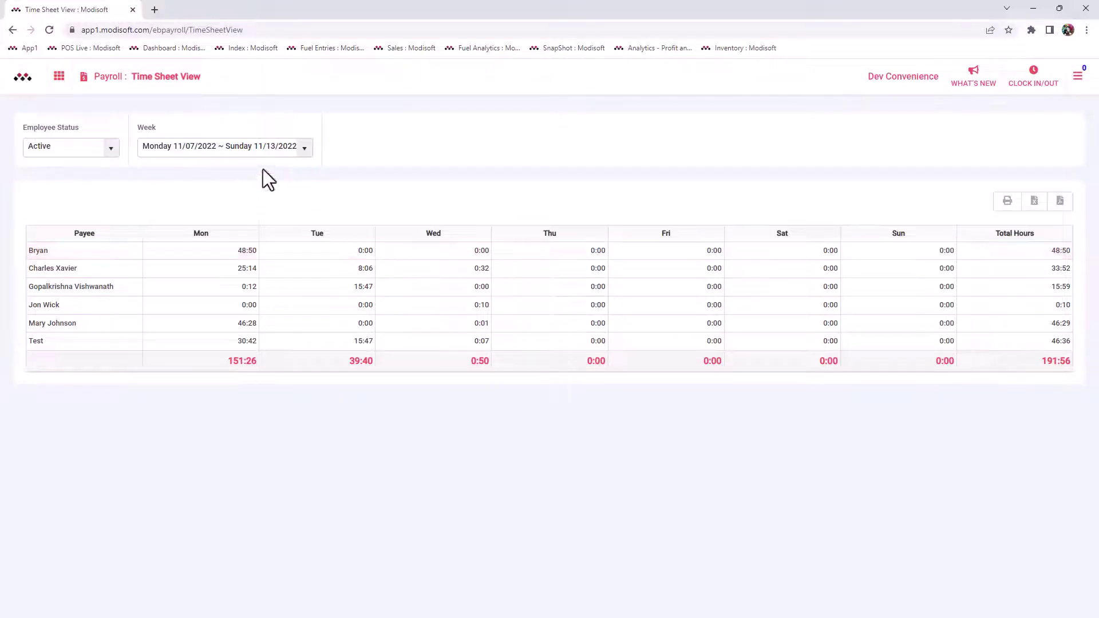
Step: Select the week Monday 10/31/2022 to Sunday 11/06/2022 in the Week dropdown
click(305, 148)
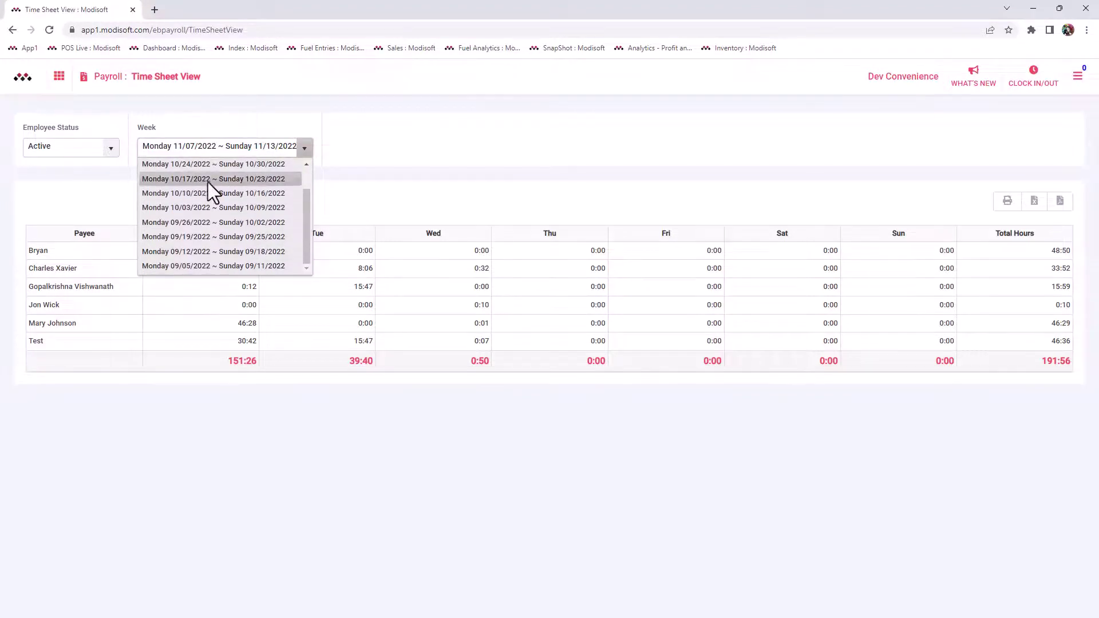
click(198, 181)
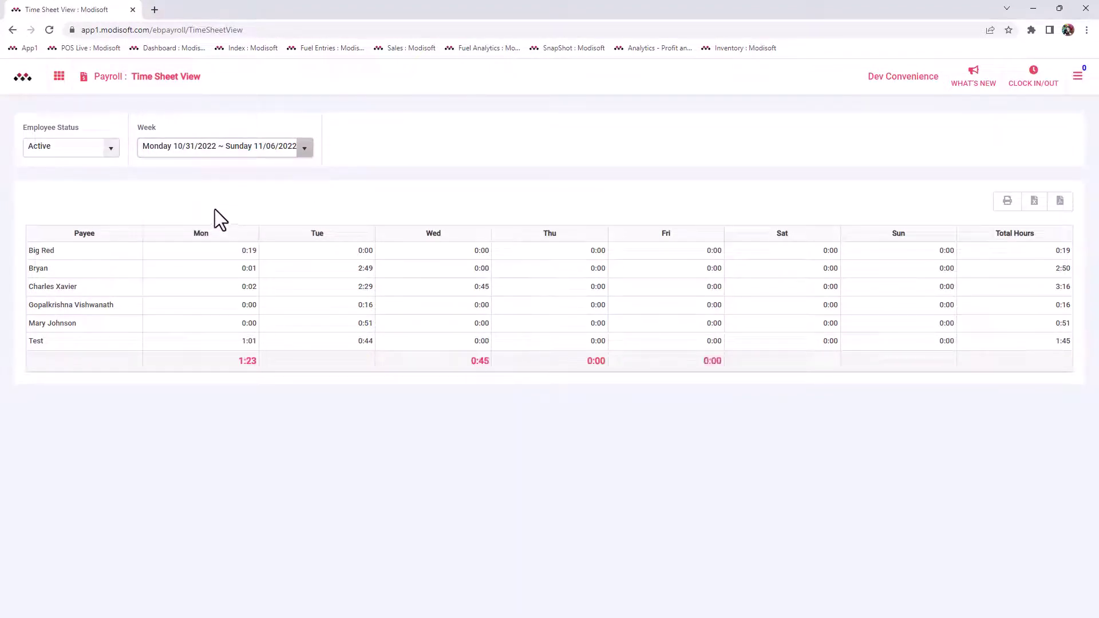